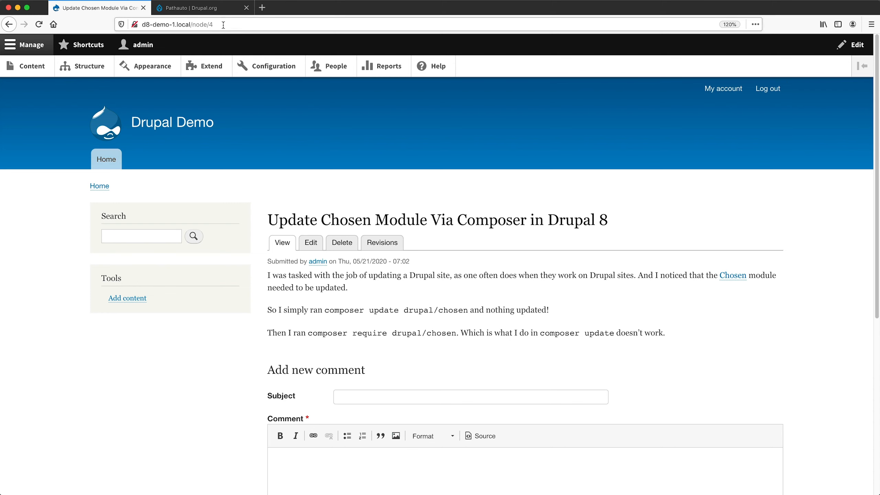
click(220, 25)
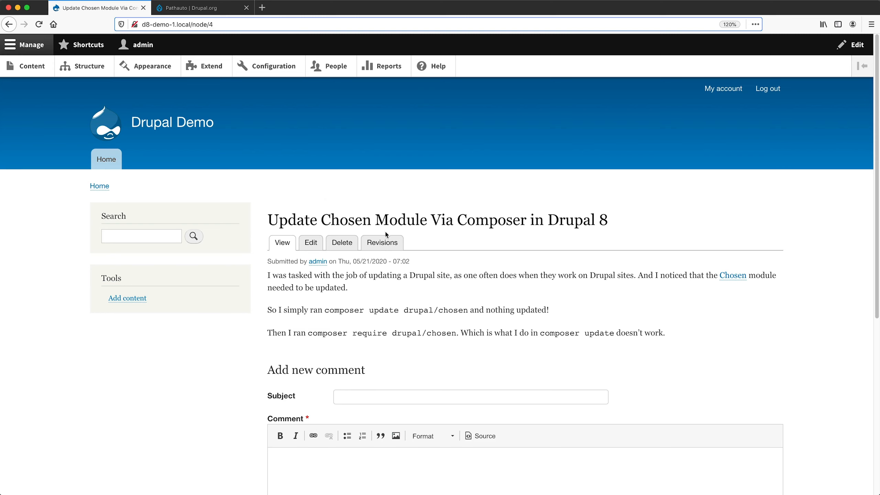
drag(458, 221, 270, 219)
click(455, 236)
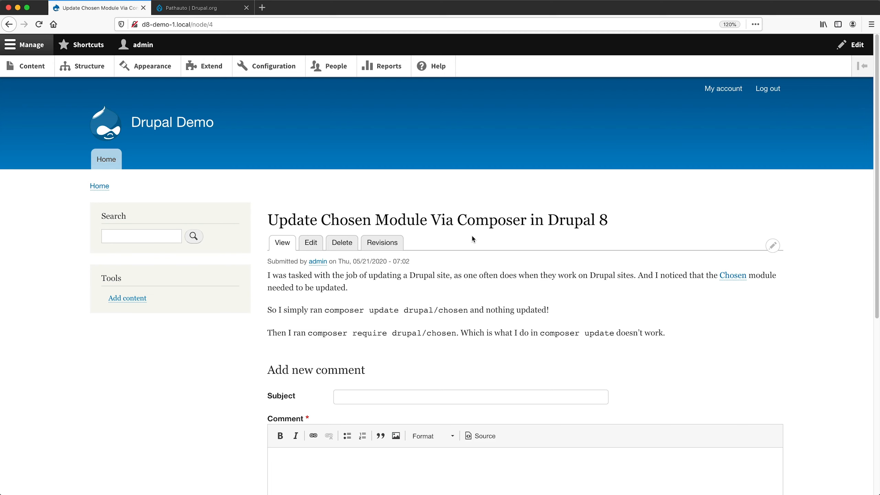
drag(244, 218, 630, 230)
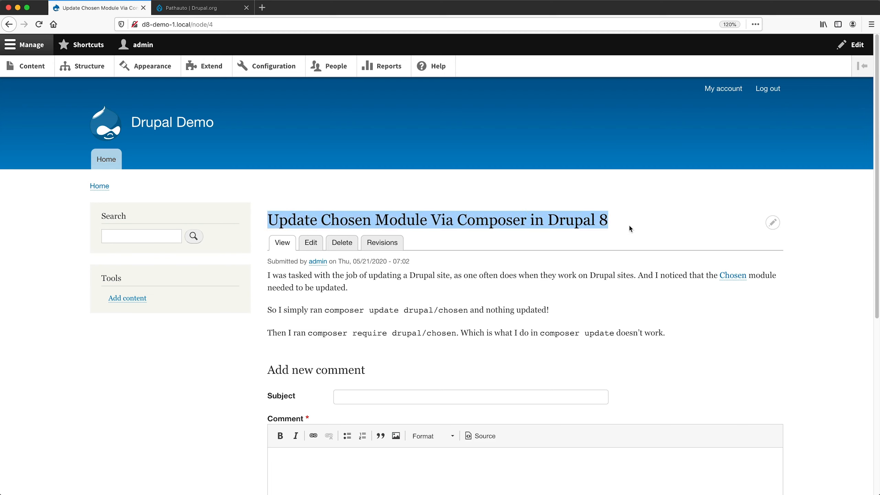
click(628, 227)
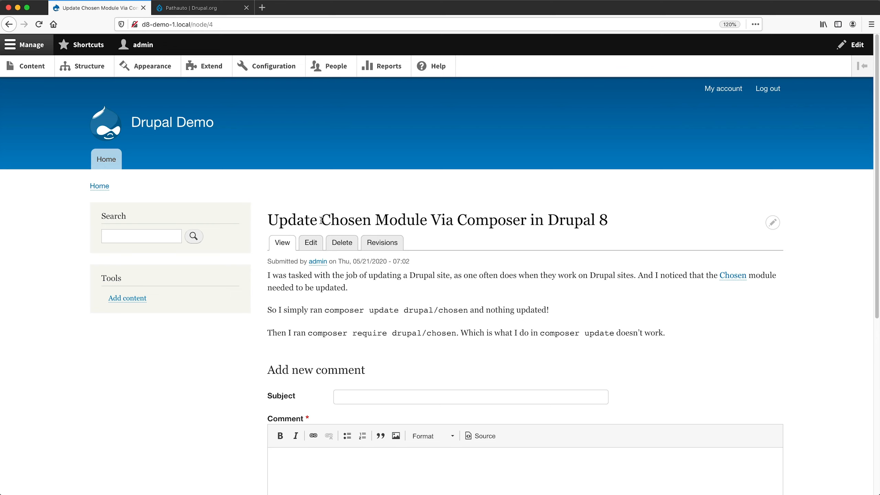
Step: Edit the article "Update Chosen Module Via Composer in Drupal 8", set its URL alias to /custom-url and save it
click(311, 243)
scroll(416, 278, down, 5)
click(600, 263)
click(610, 295)
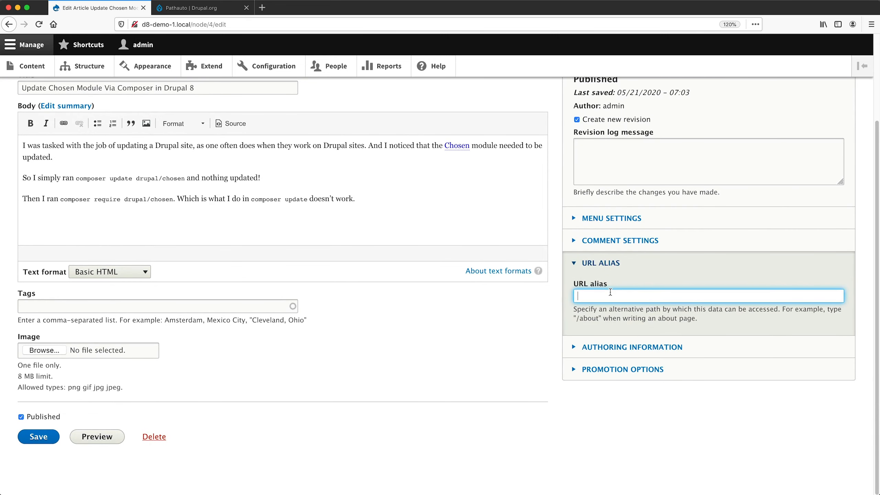
text(/custom-link)
key(BackSpace)
key(BackSpace)
key(BackSpace)
text(ur)
click(37, 438)
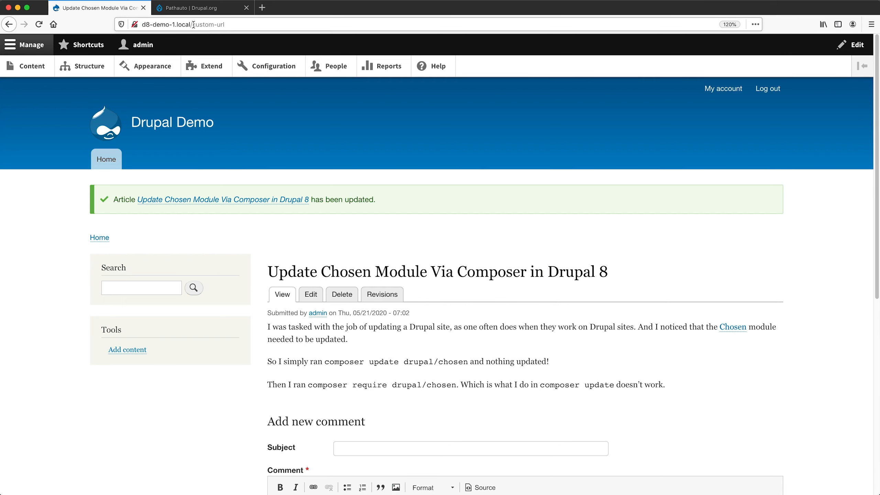
drag(192, 25, 261, 24)
click(262, 24)
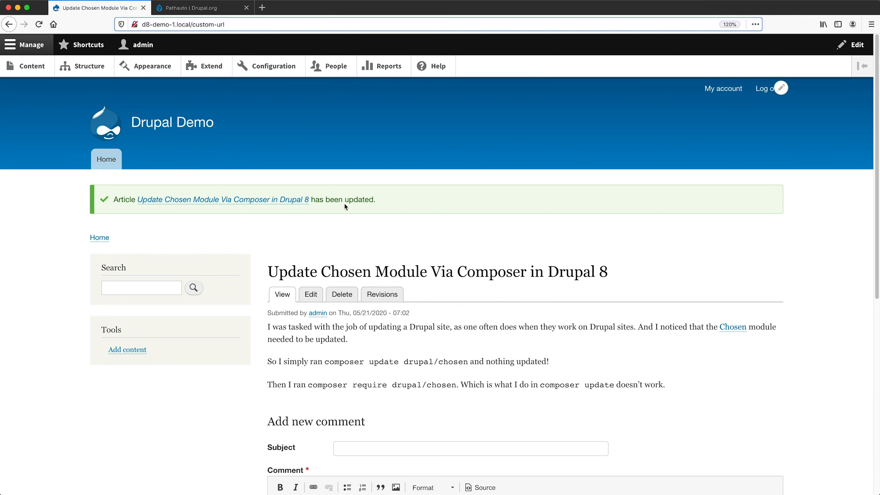
click(338, 250)
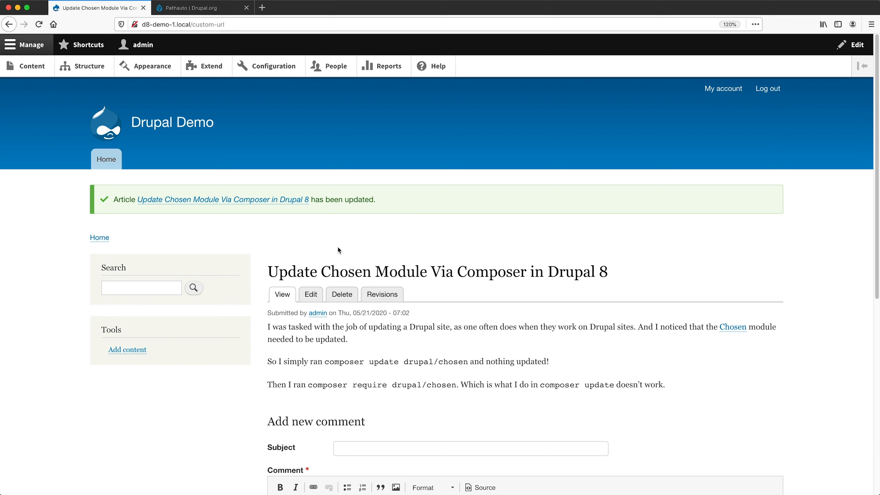
Step: Switch to the Pathauto project page on drupal.org and review the module's description and Drupal 8 requirements
key(ctrl+Tab)
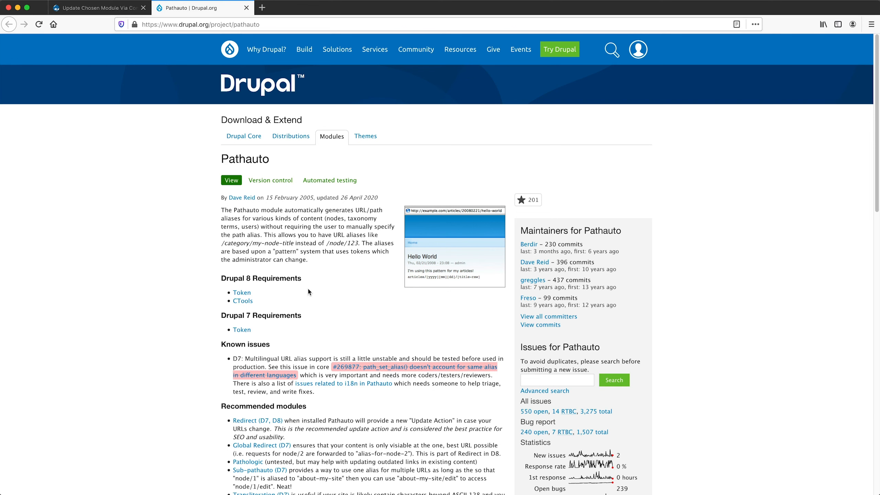
scroll(310, 297, down, 1)
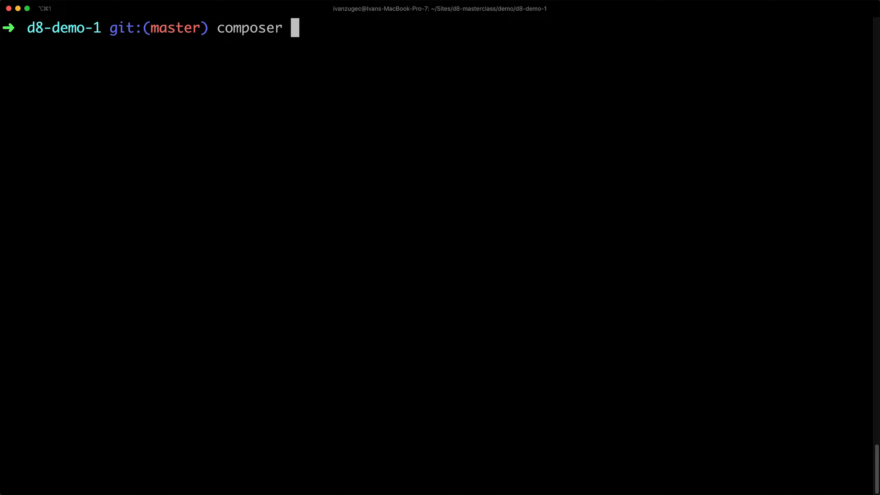
Step: Download the Pathauto module in the terminal by running composer require drupal/pathauto in the d8-demo-1 project
text(requir)
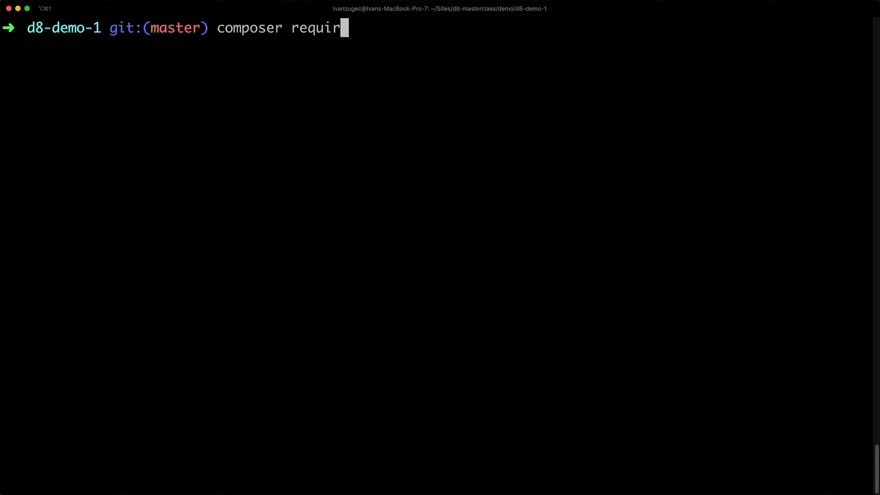
text(e drupal/pa)
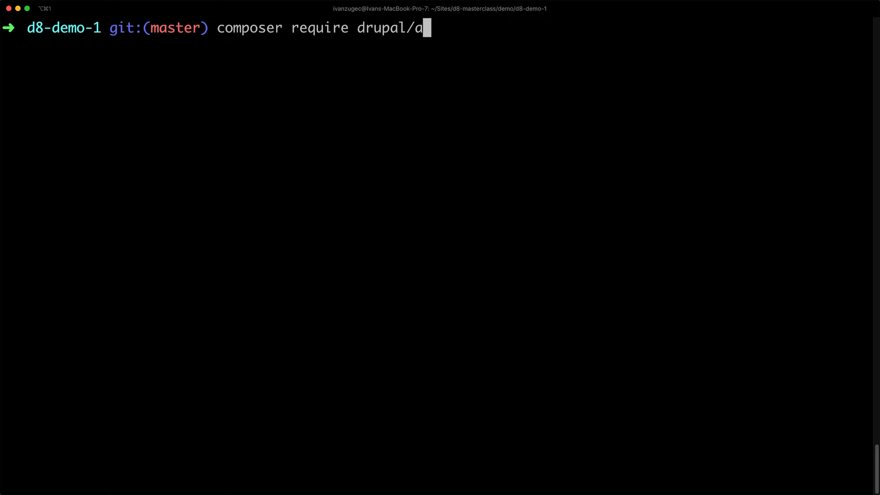
text(uth)
key(BackSpace)
key(BackSpace)
key(BackSpace)
text(th)
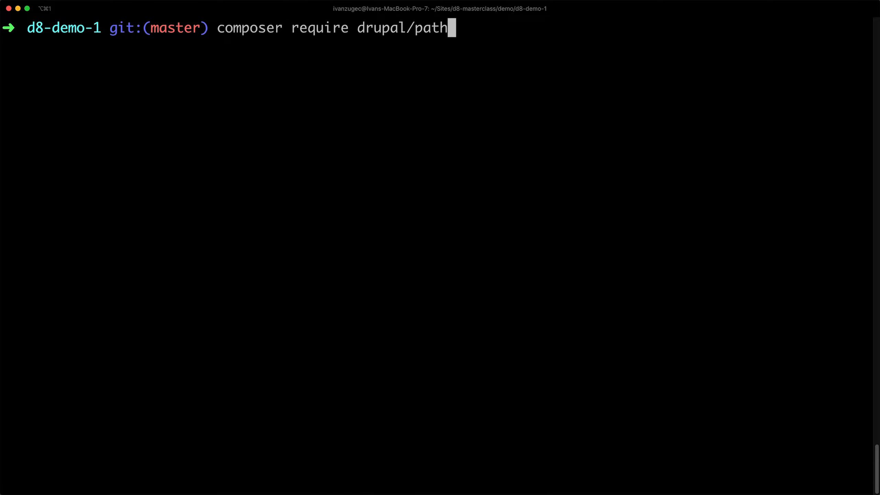
text(auto)
key(Return)
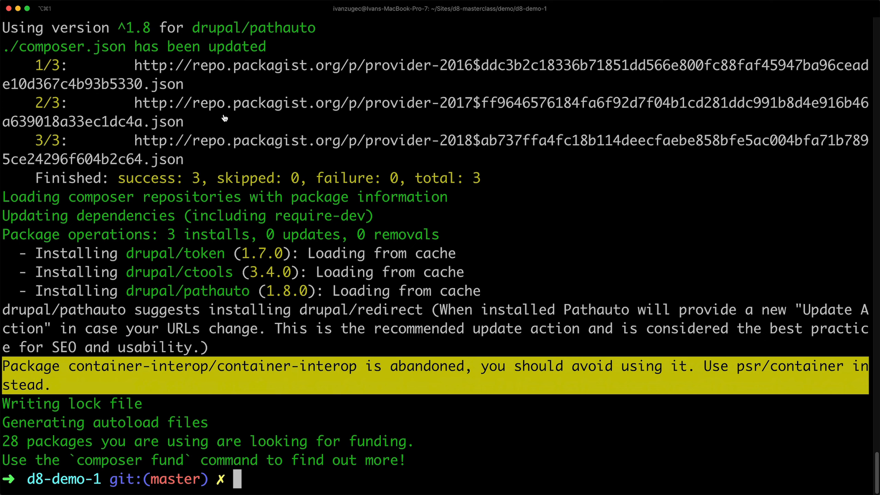
Step: Switch back to the Drupal site in the browser and install Pathauto together with its required Chaos Tools and Token modules
key(super+Tab)
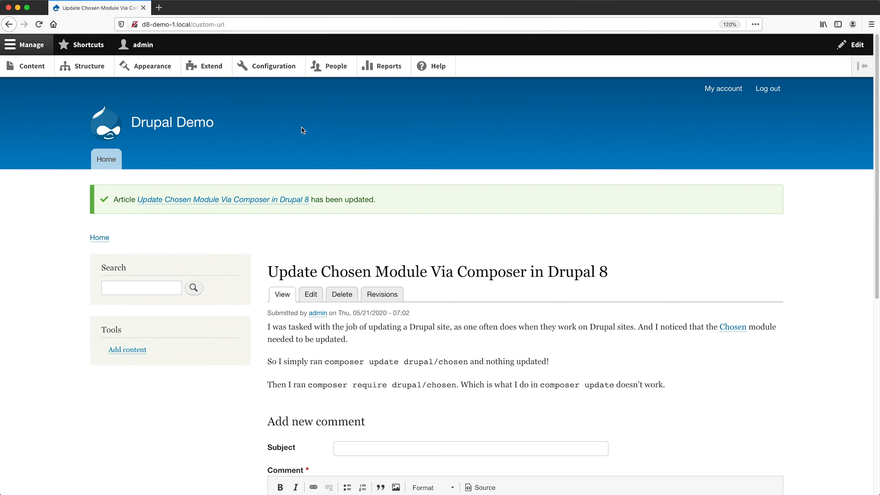
click(211, 76)
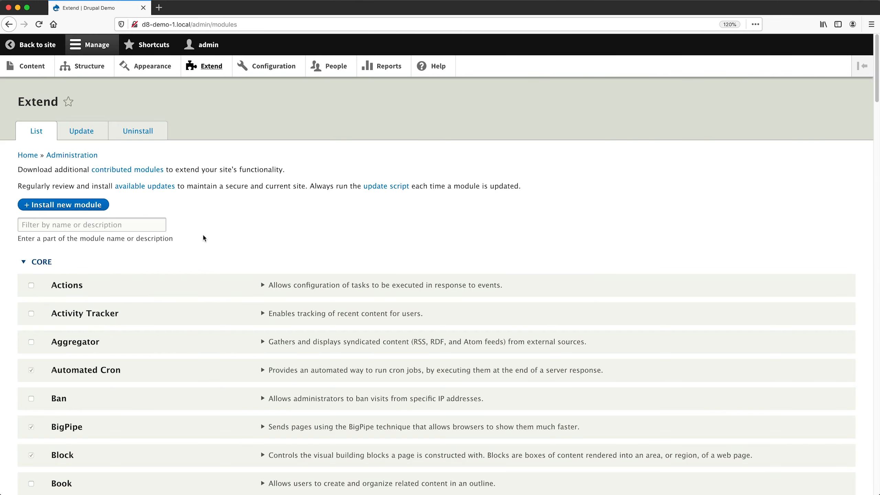
click(92, 225)
text(path)
click(31, 348)
click(60, 388)
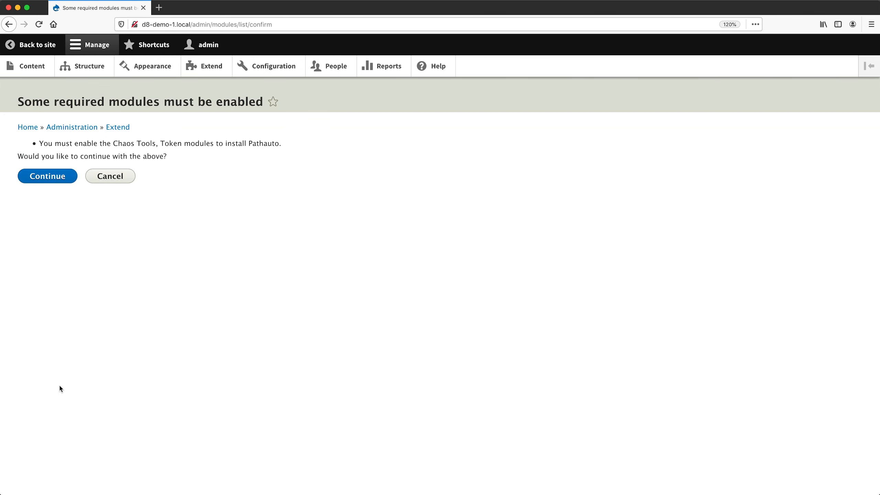
click(67, 176)
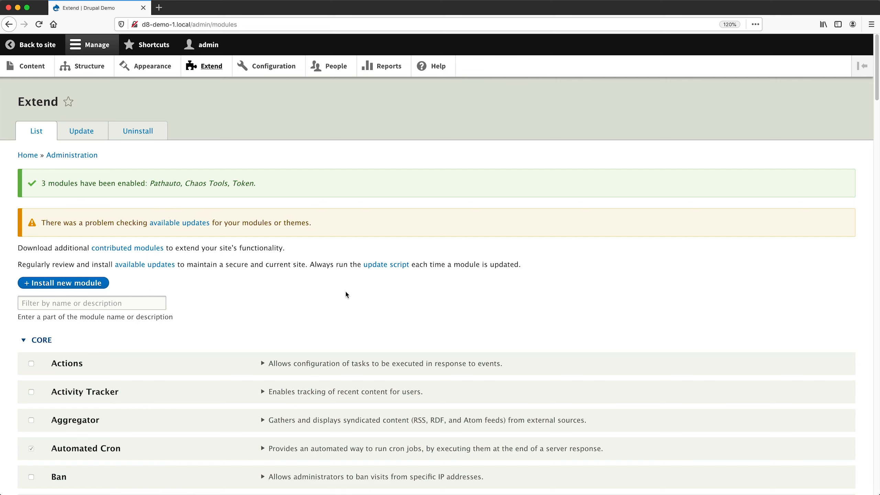
Step: Open the URL aliases administration page in the site's configuration
click(273, 66)
scroll(243, 277, down, 10)
click(76, 333)
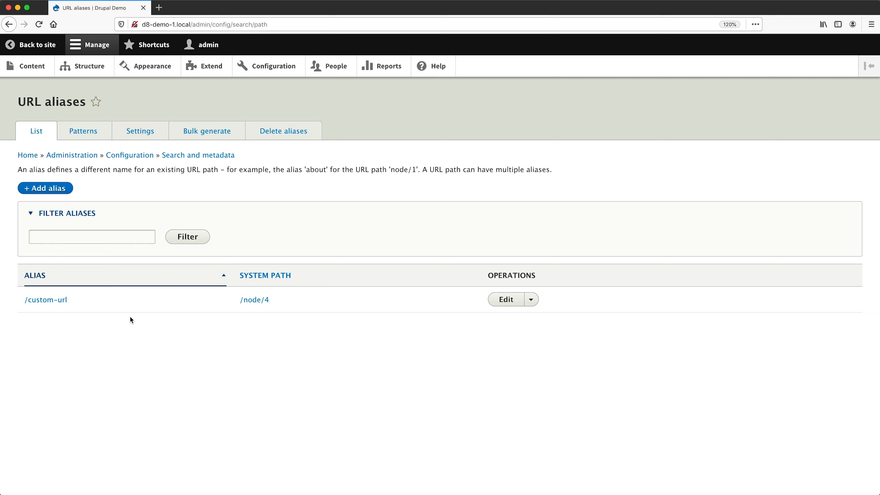
Step: Look at the alias filter and the form for adding a URL alias manually, and return to the alias list
click(35, 237)
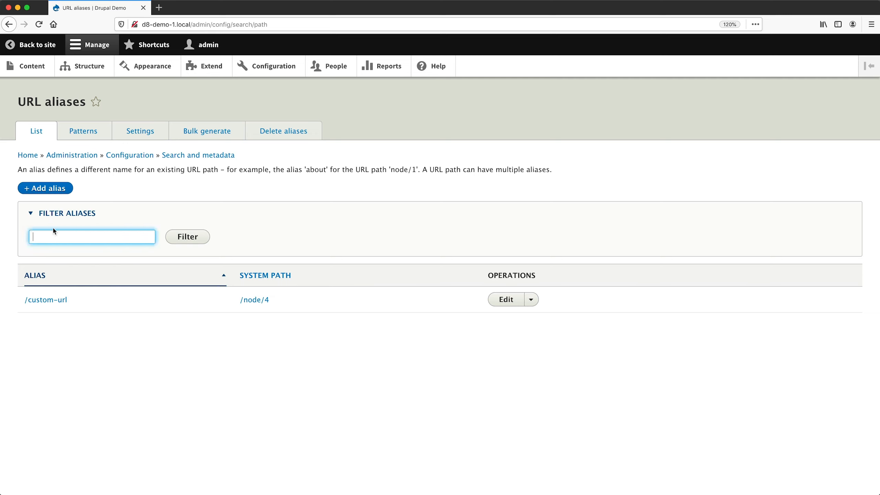
click(59, 188)
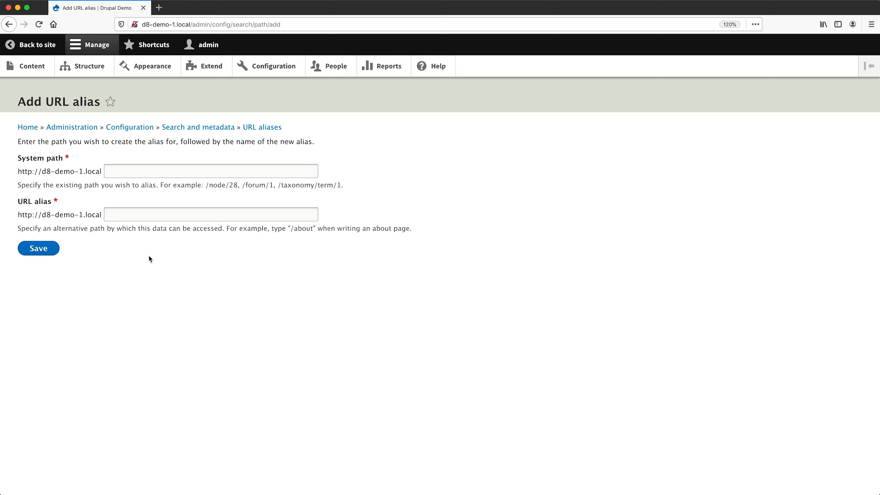
click(8, 24)
click(146, 186)
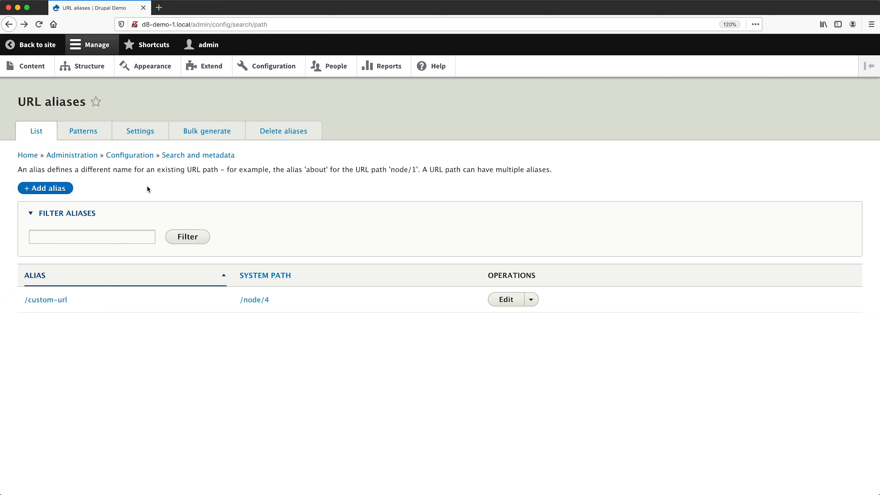
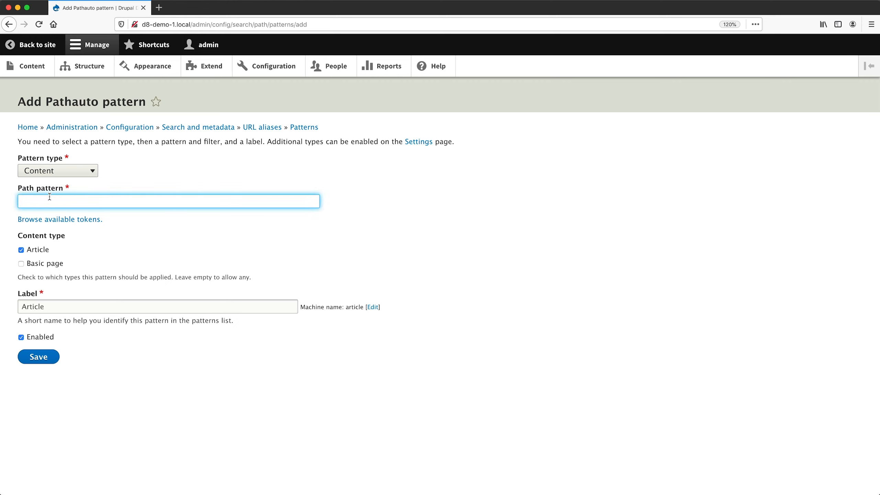
Step: Set the new Article pattern's path pattern to /articles/[node:title] and save the pattern
text(articles/)
text([node:title])
click(39, 357)
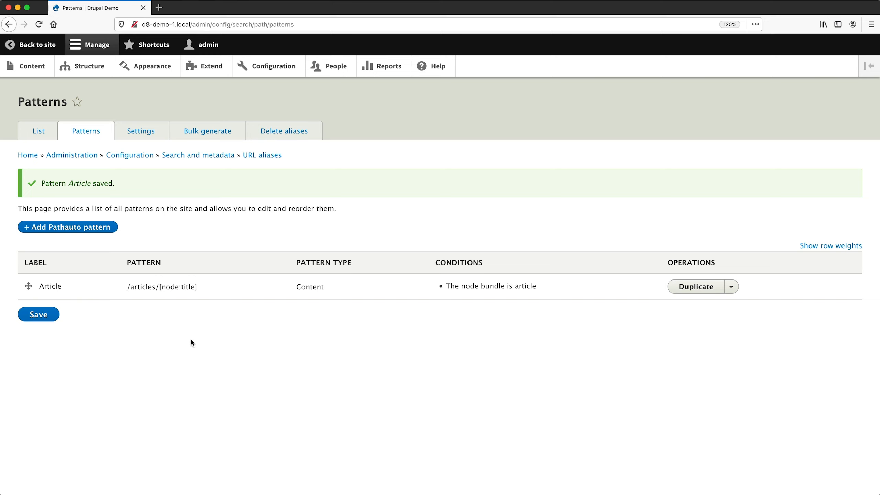
Step: Bulk generate URL aliases for un-aliased Content paths only, and open the list of aliases
click(206, 135)
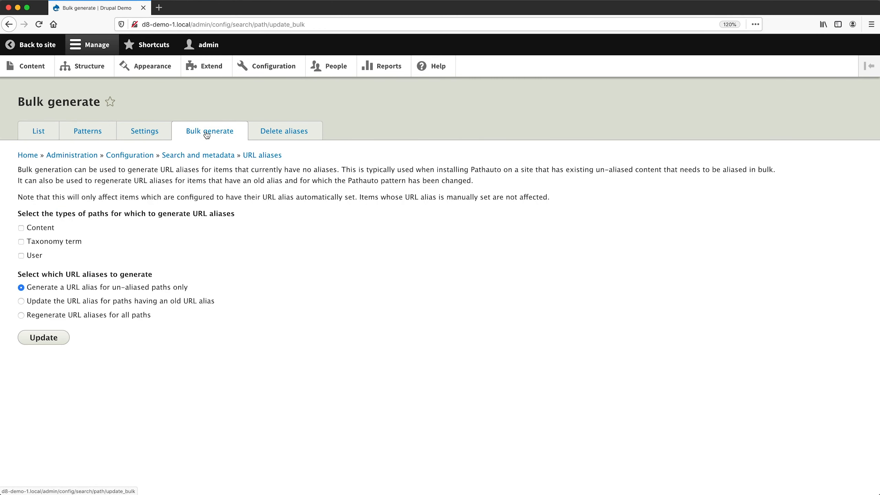
click(37, 231)
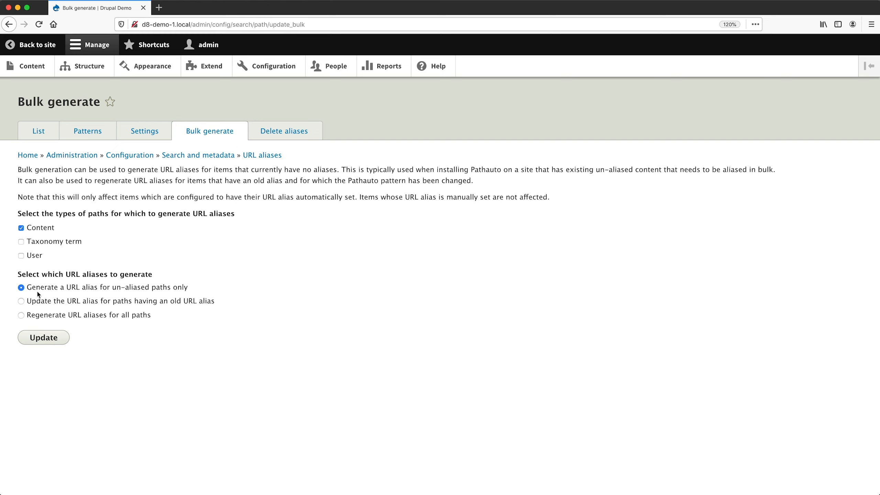
click(45, 341)
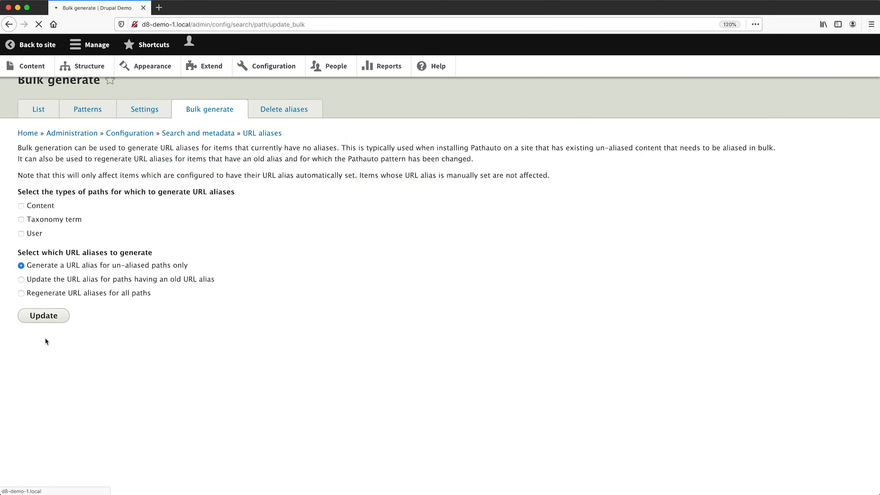
drag(135, 182, 42, 183)
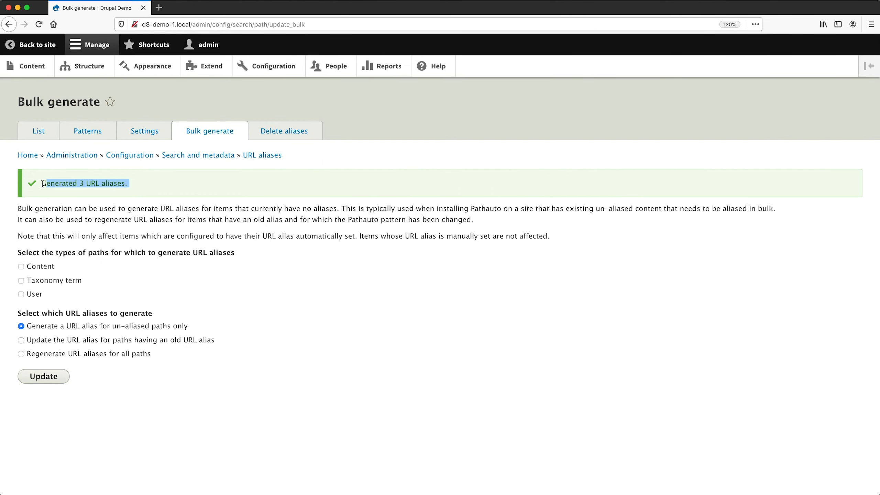
click(39, 130)
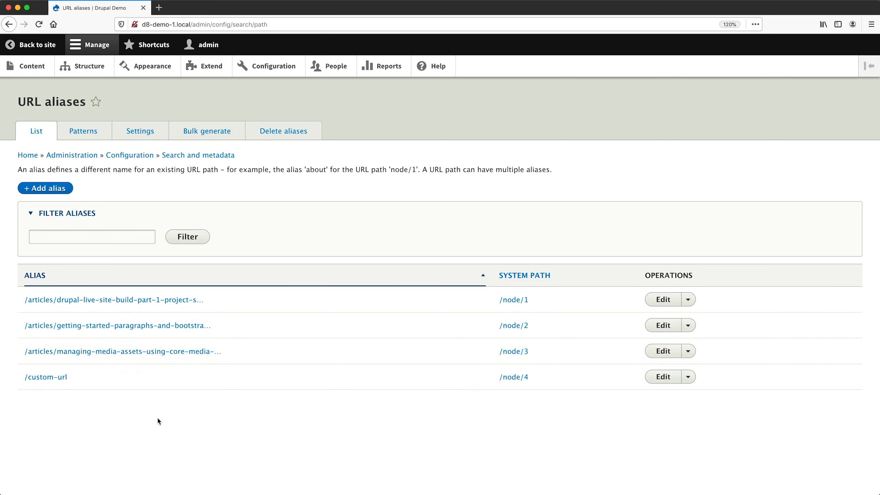
Step: Open the Pathauto settings and examine the separator, character case, maximum length, update action and strings-to-remove options
click(144, 131)
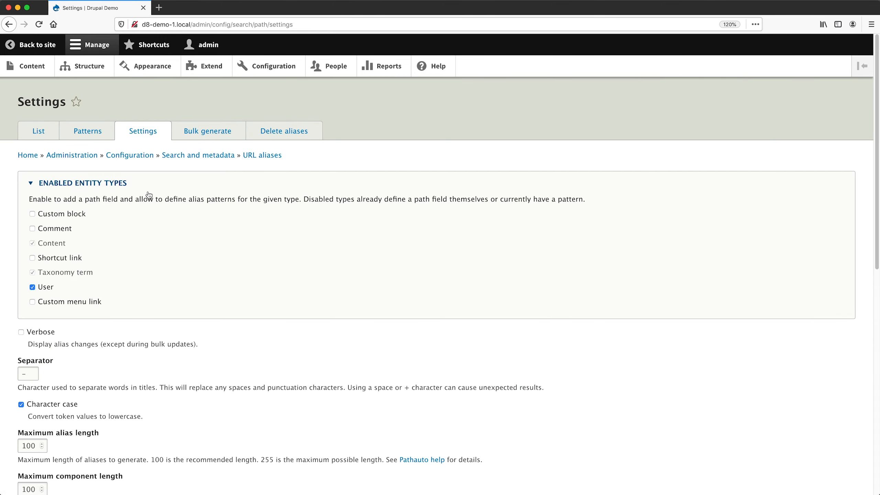
scroll(141, 193, down, 1)
scroll(141, 193, down, 5)
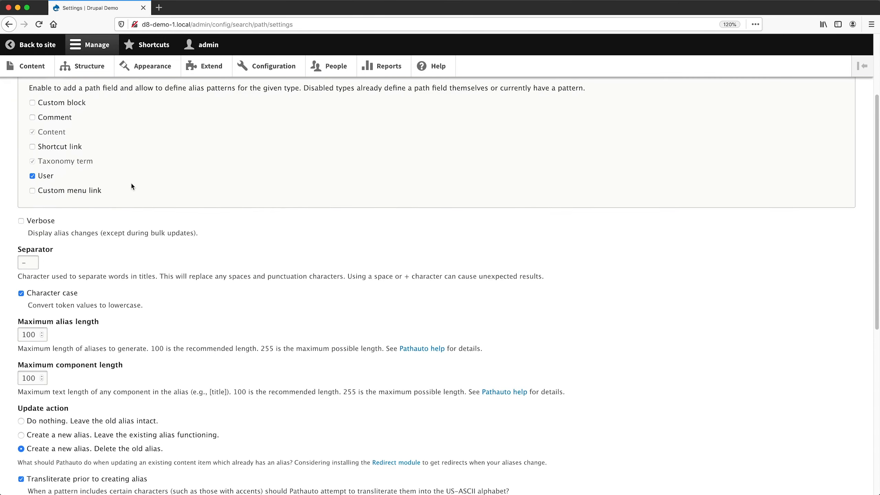
double_click(33, 216)
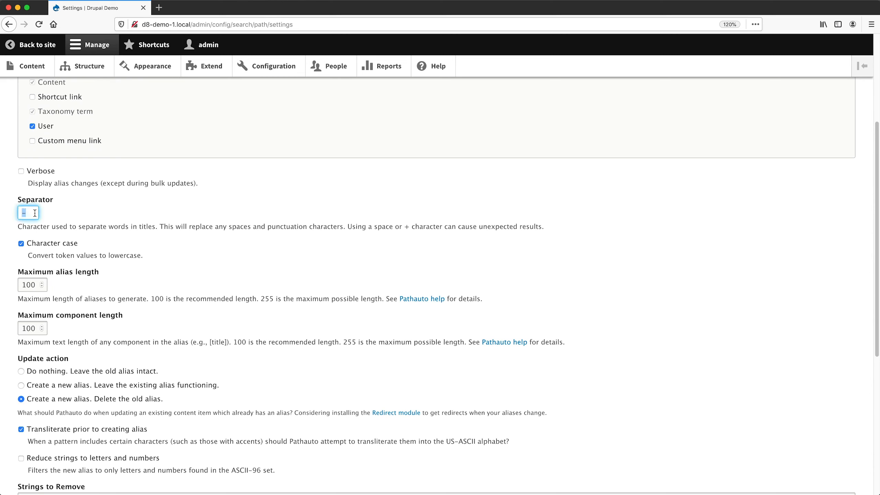
click(32, 211)
double_click(29, 212)
click(29, 214)
scroll(62, 197, down, 2)
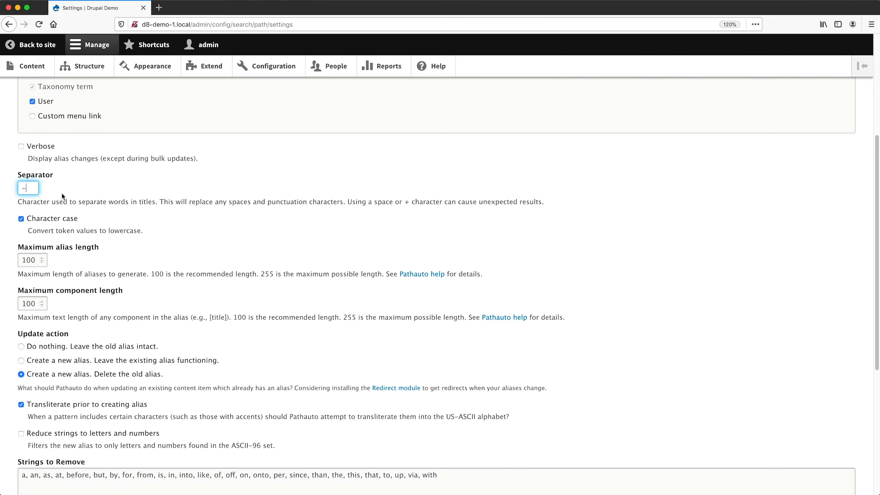
click(124, 232)
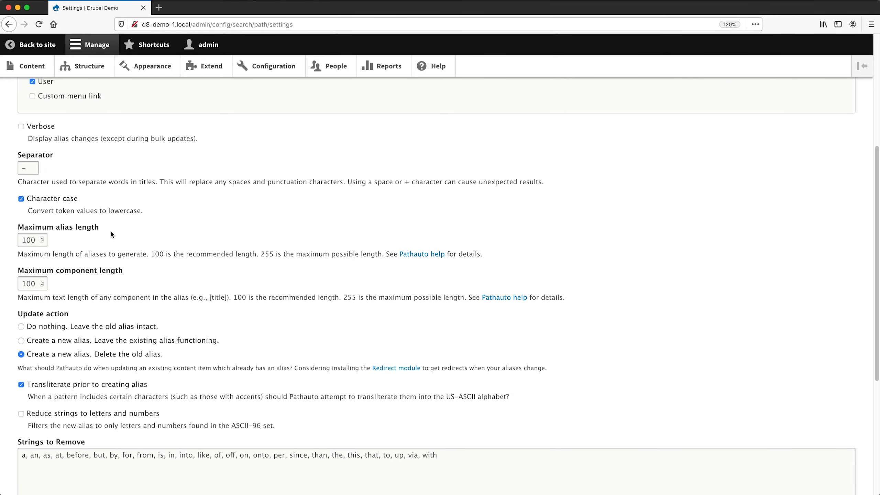
scroll(111, 235, down, 5)
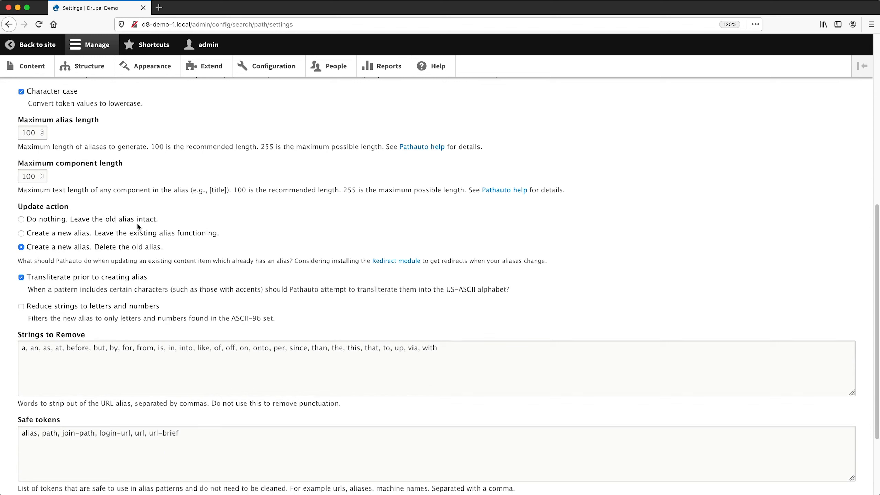
Step: Review the remaining Pathauto settings and open the article "Managing Media Assets using Core Media in Drupal 8" from the content list in a separate tab
scroll(136, 226, down, 5)
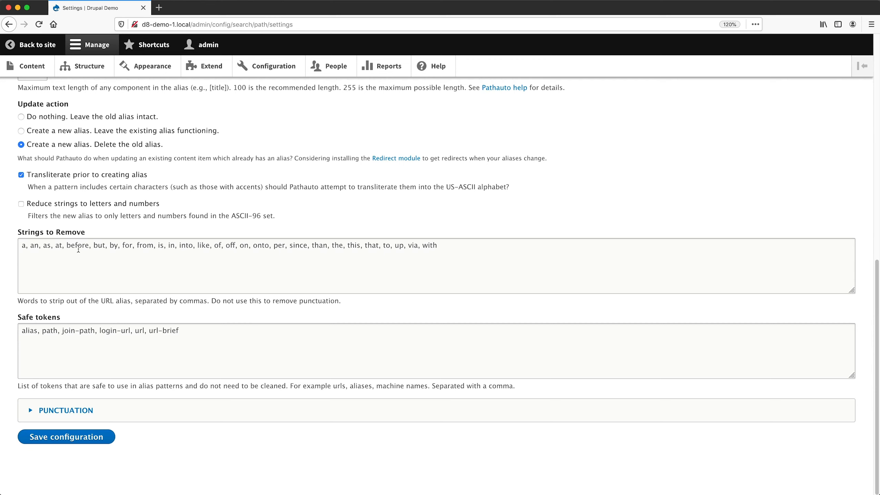
scroll(35, 240, up, 10)
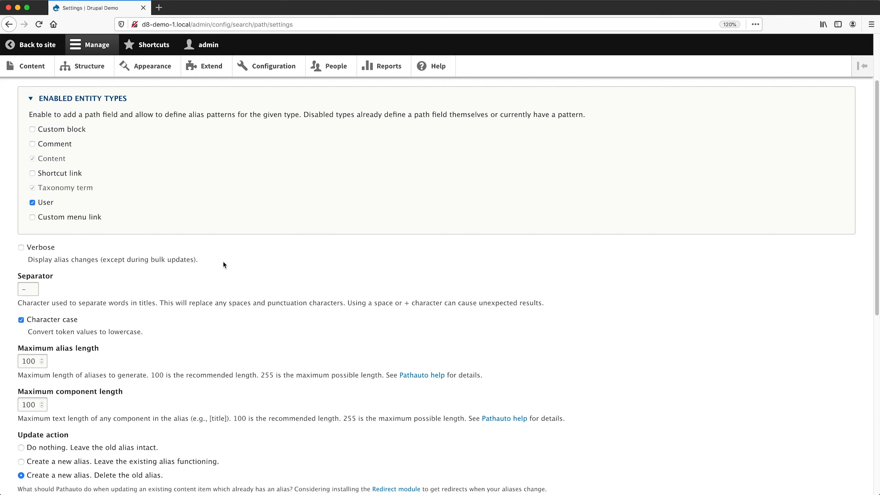
super+click(31, 66)
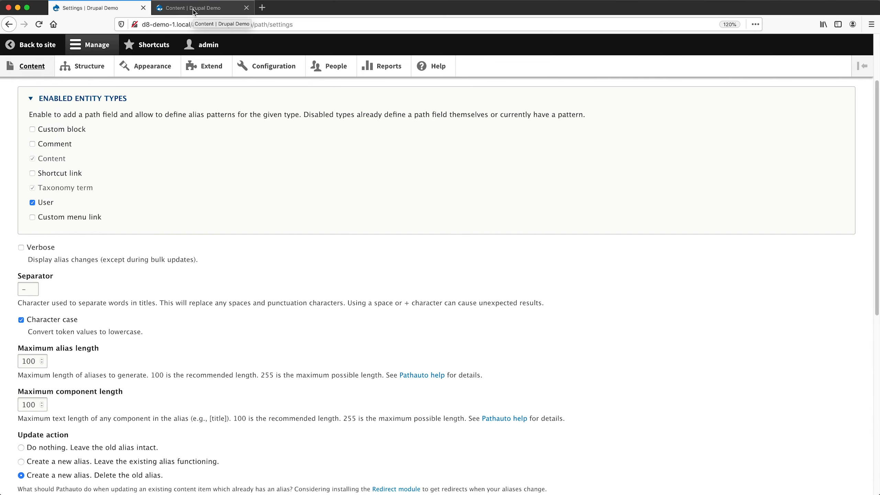
click(183, 10)
click(148, 370)
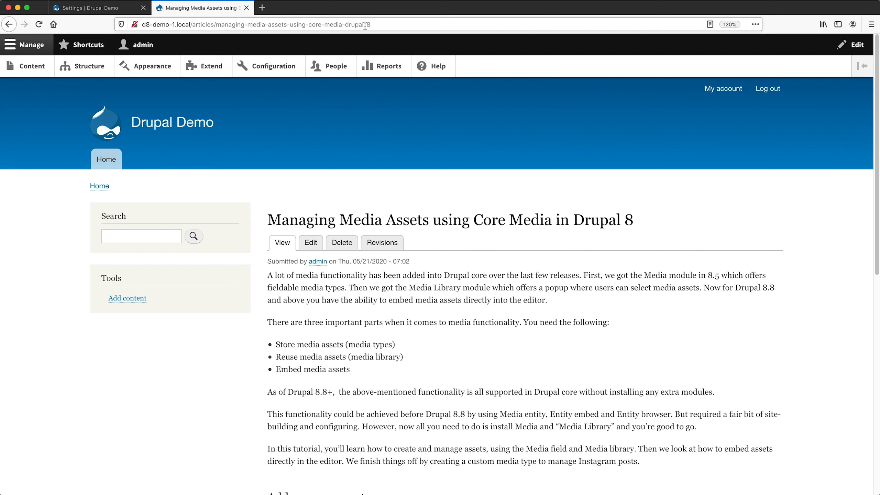
Step: Add an extra full stop after "editor" in the article's first body paragraph, save the article and check its URL path
double_click(562, 220)
click(318, 243)
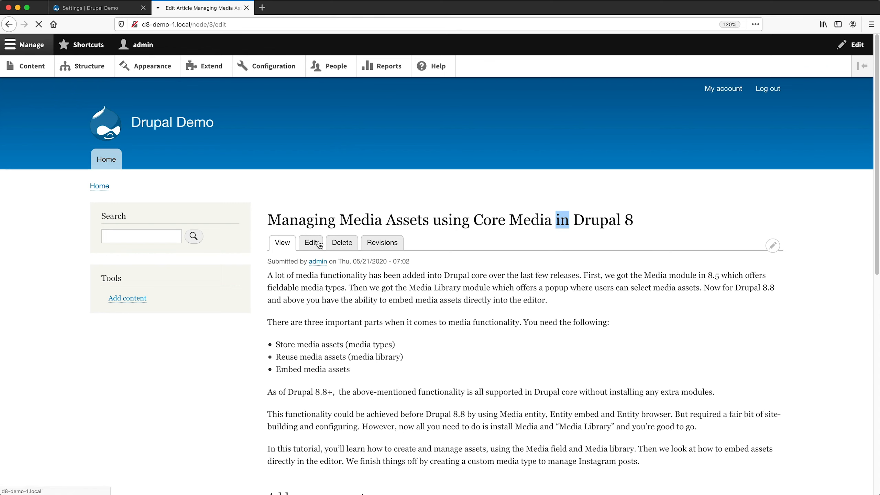
scroll(154, 312, down, 3)
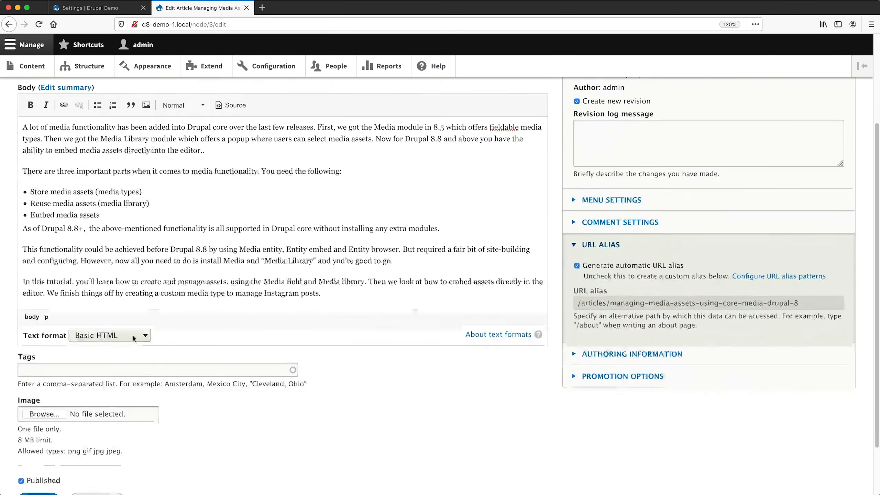
scroll(154, 312, down, 3)
click(38, 457)
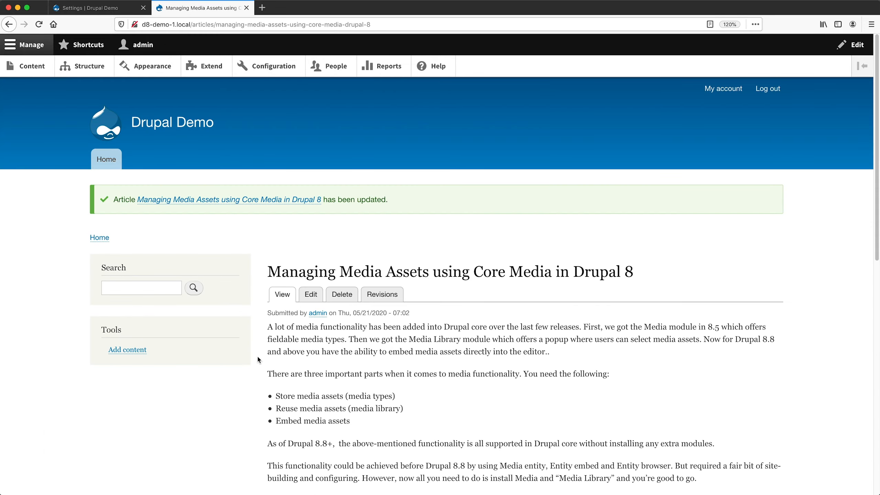
click(327, 21)
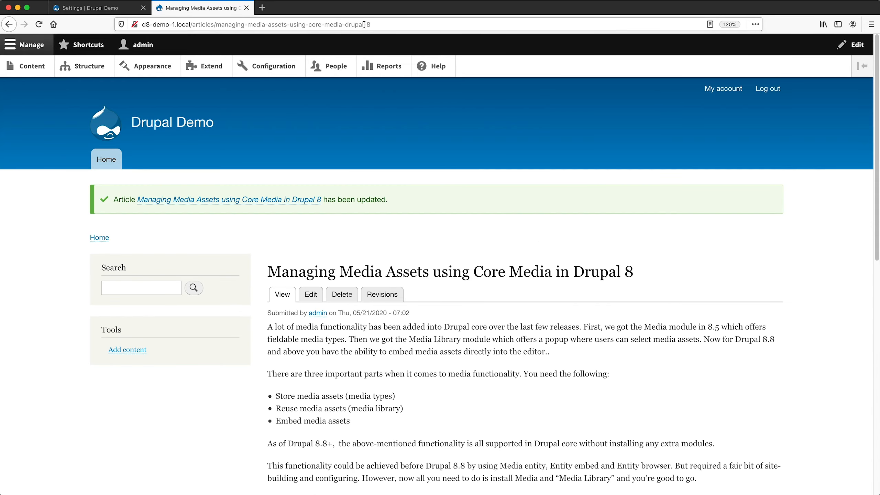
drag(370, 25, 192, 24)
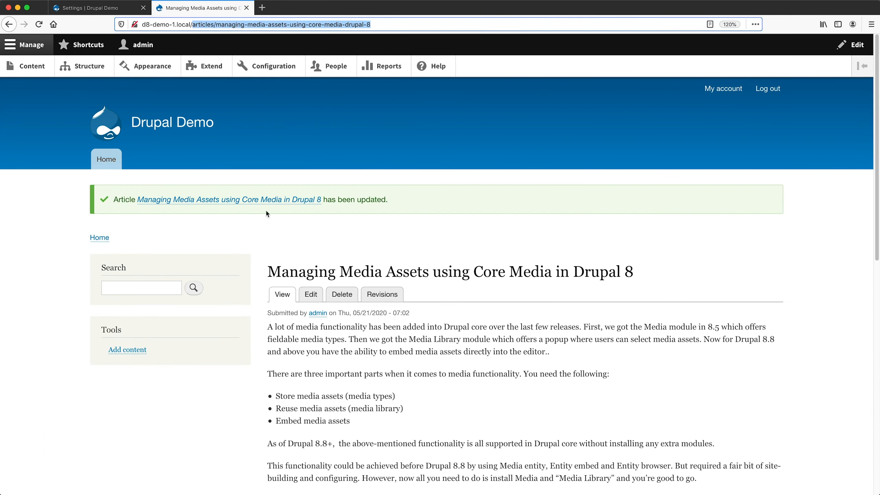
Step: Change the article's title to "Managing Media Assets using Core Media in Drupal 9", save it and check the end of its URL
click(304, 253)
click(309, 292)
click(222, 183)
key(BackSpace)
text(9)
scroll(346, 312, down, 15)
click(32, 451)
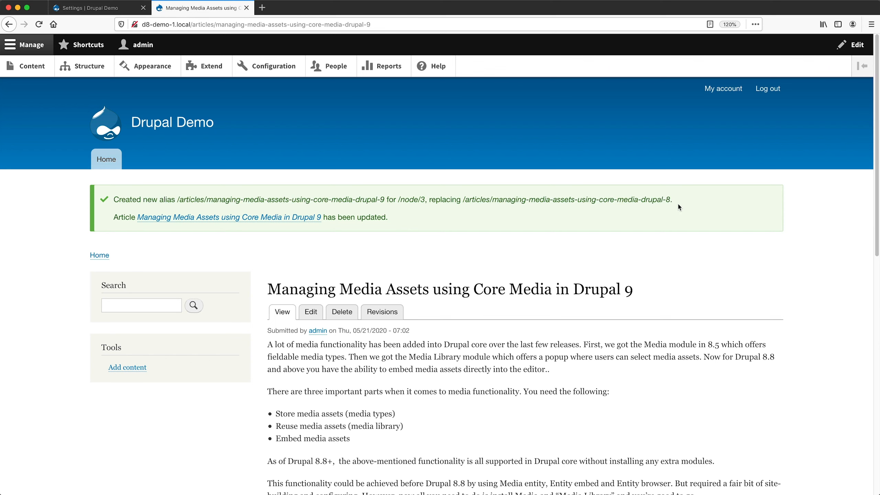
drag(380, 24, 346, 25)
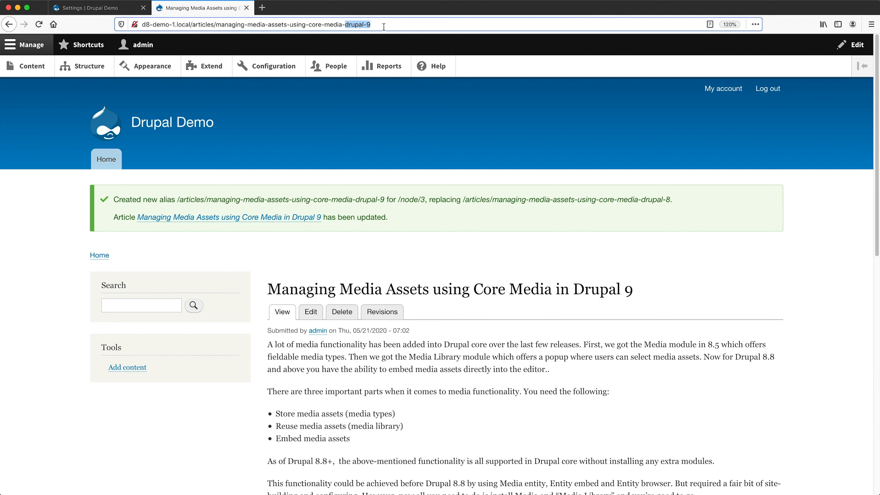
Step: Disable automatic URL alias generation for the article, set its alias to /articles/managing-media-assets-using-core-media-drupal-8, save and check the URL
click(310, 312)
scroll(596, 256, down, 4)
click(597, 247)
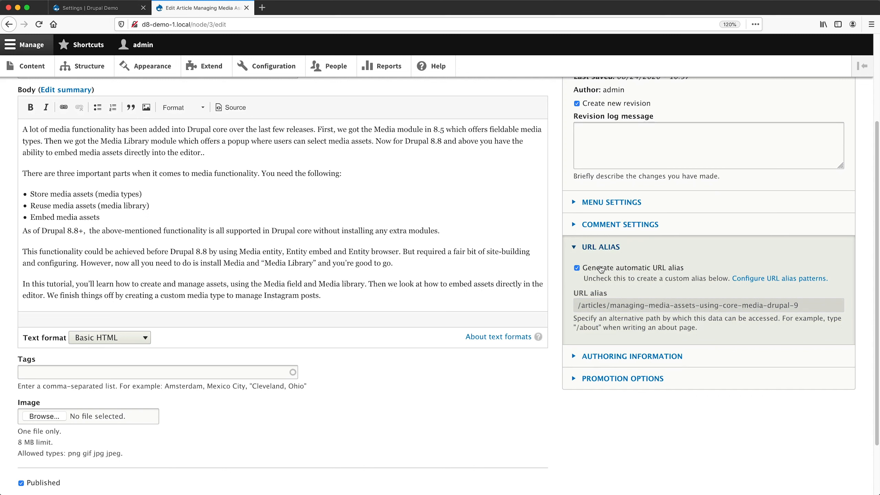
click(631, 270)
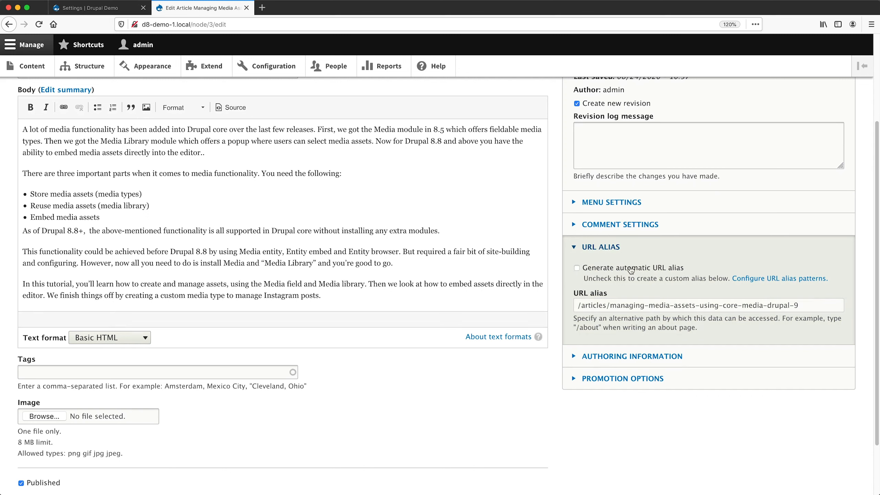
click(801, 306)
key(BackSpace)
text(8)
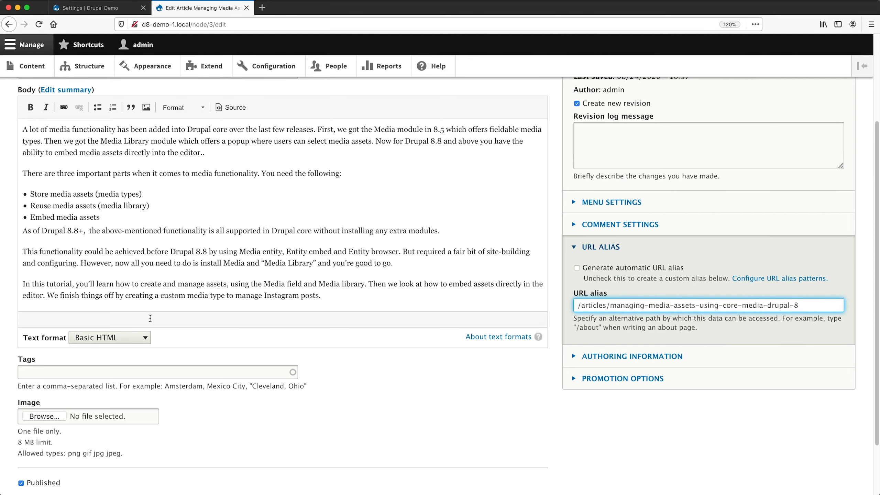
scroll(43, 341, down, 3)
click(39, 437)
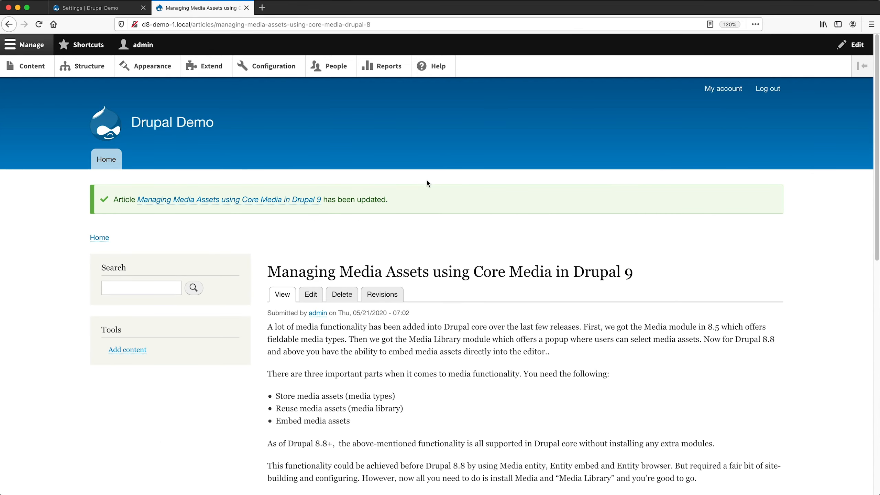
drag(378, 26, 193, 25)
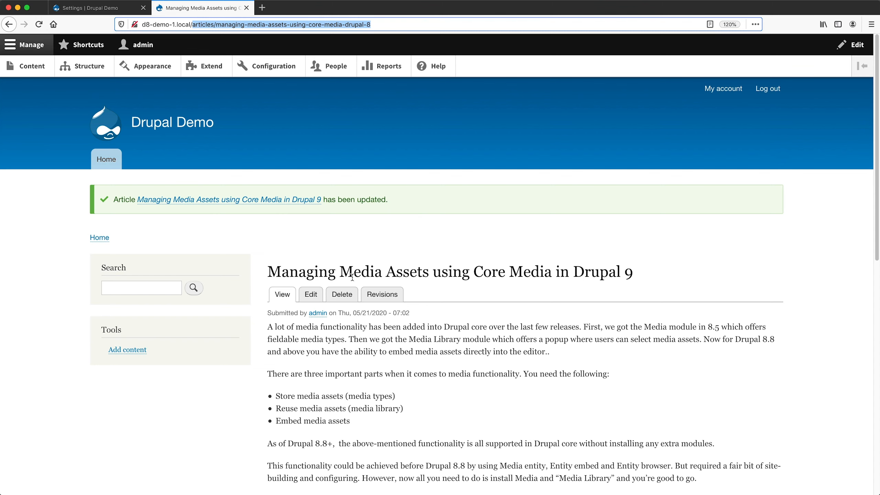
Step: Change the article's title to "Managing Media Assets using Core Media in Drupal 10" and save it with the custom alias
click(311, 295)
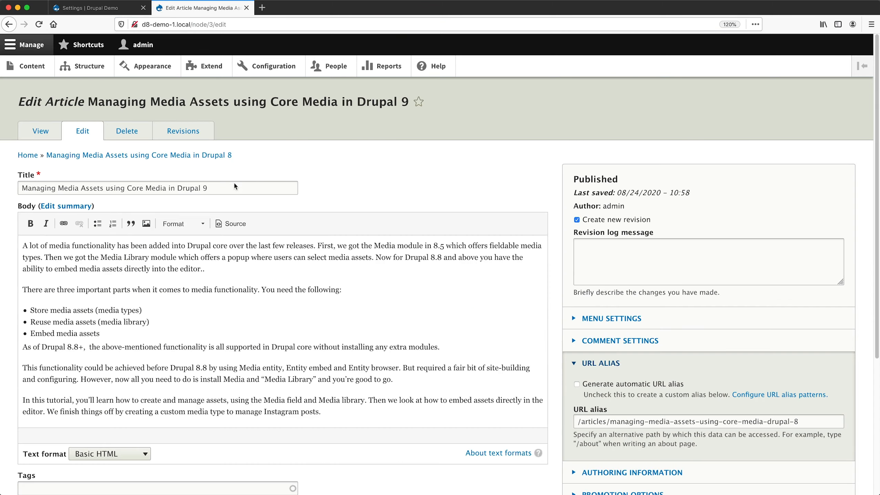
click(208, 187)
key(BackSpace)
text(10)
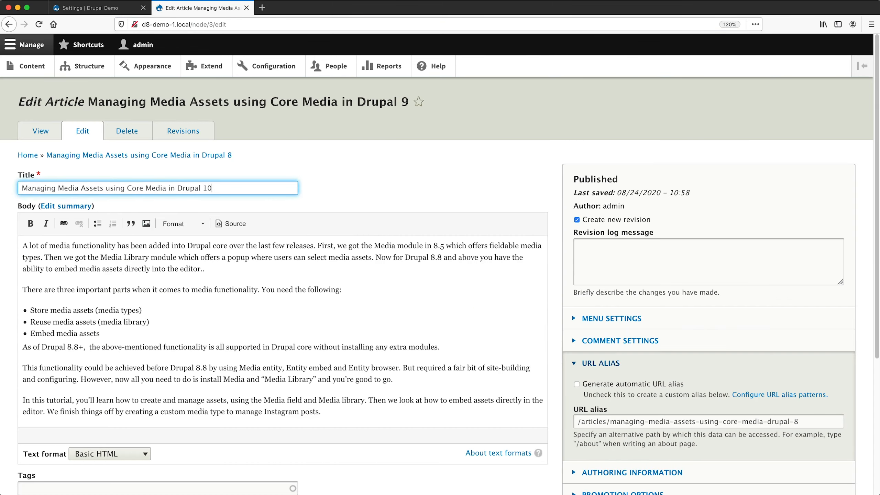
scroll(32, 491, down, 5)
click(38, 436)
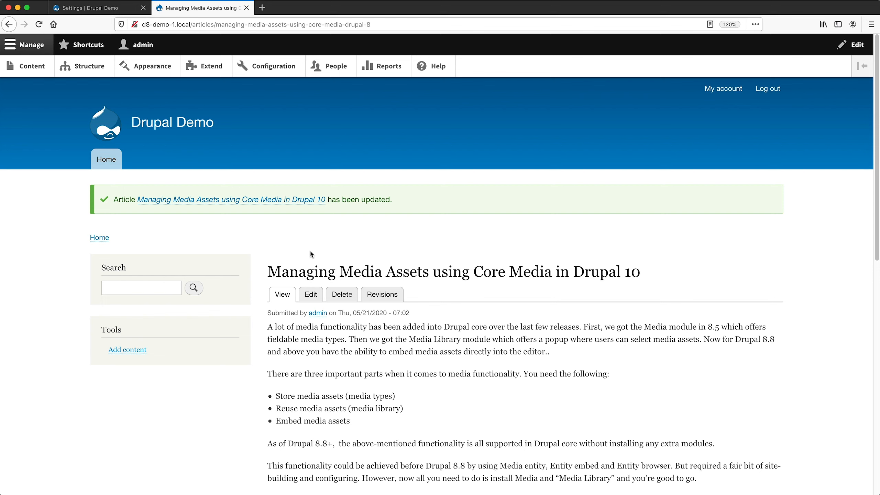
Step: Re-enable automatic URL alias generation for the article, save it and close the article's tab
click(314, 295)
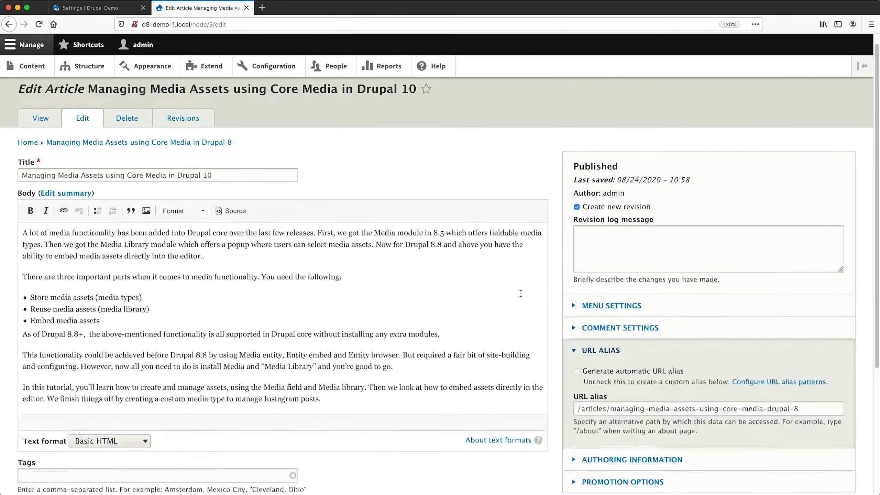
scroll(625, 279, down, 3)
click(625, 279)
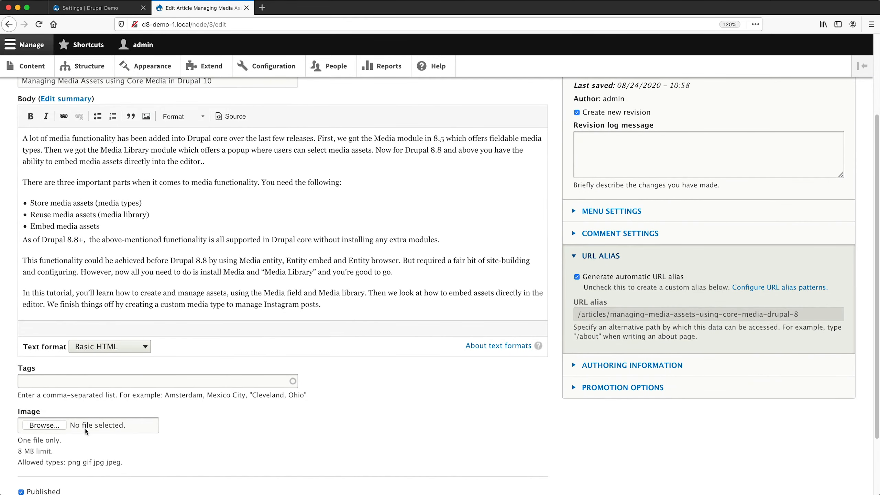
scroll(86, 434, down, 2)
click(38, 438)
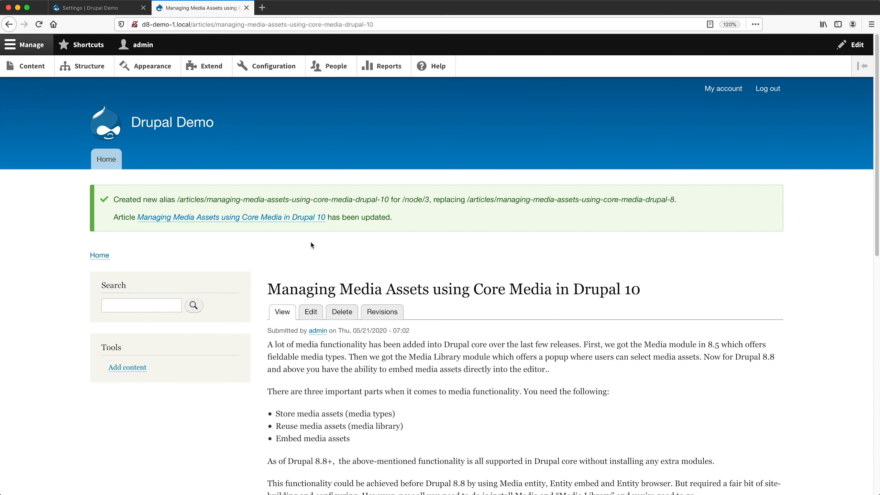
click(247, 8)
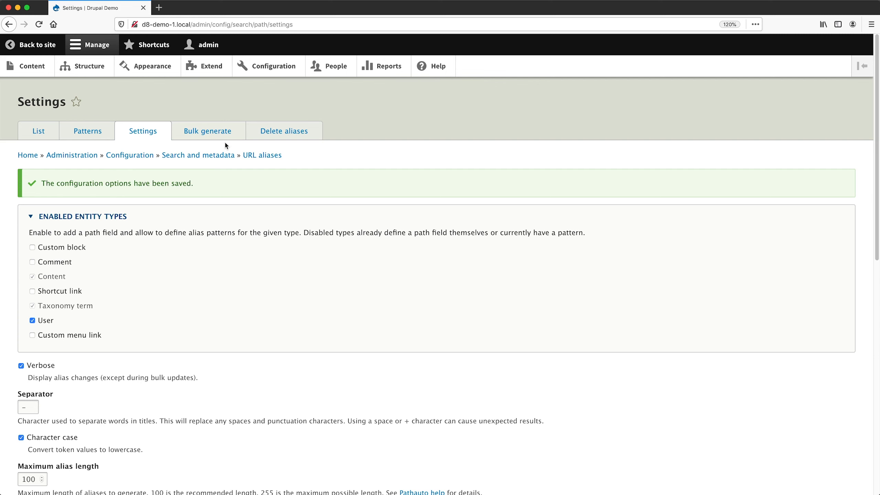
Step: Delete all URL aliases without limiting the deletion to automatically generated ones, and open the alias list
click(272, 133)
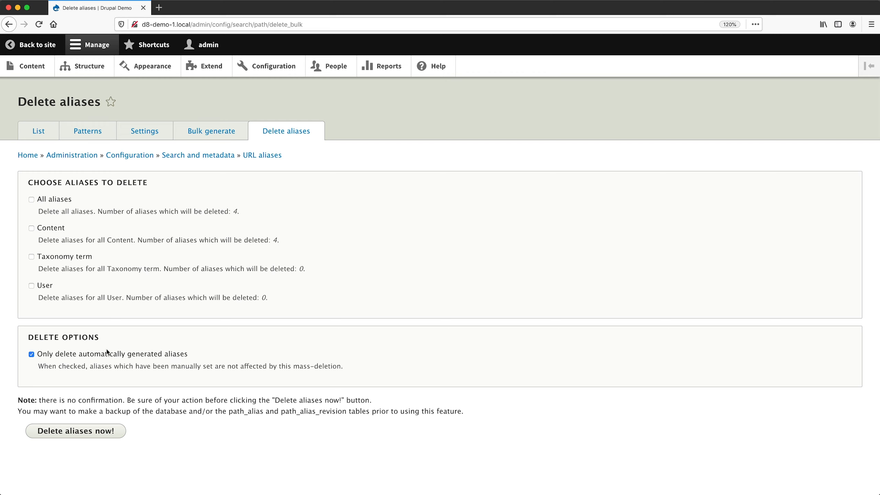
click(55, 200)
click(48, 357)
click(102, 434)
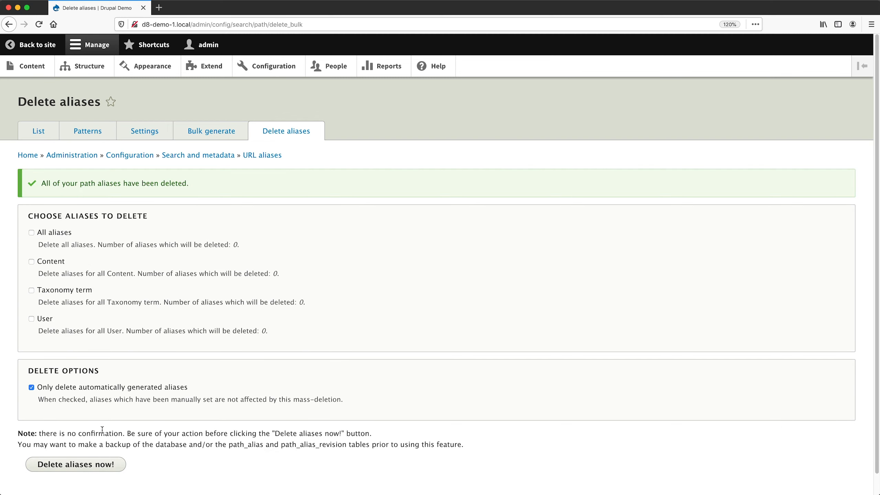
click(35, 132)
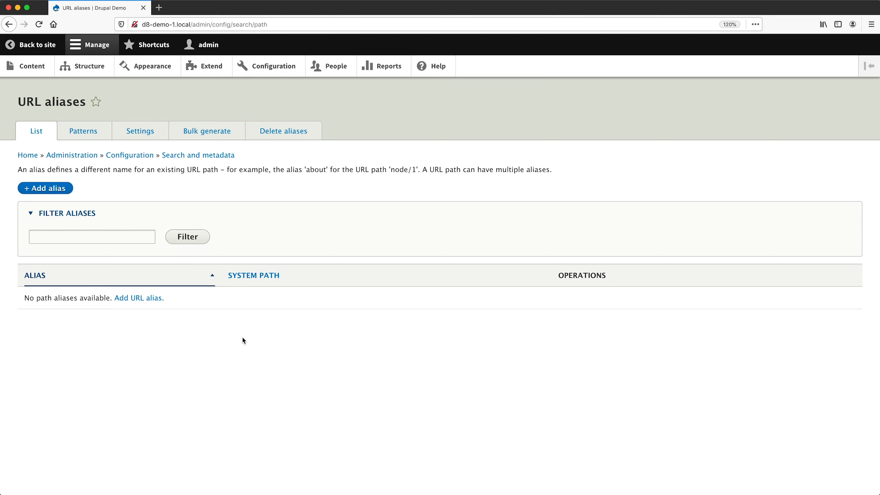
Step: Read the note on the alias deletion page about backing up the path_alias and path_alias_revision tables, and return to the alias list
click(296, 133)
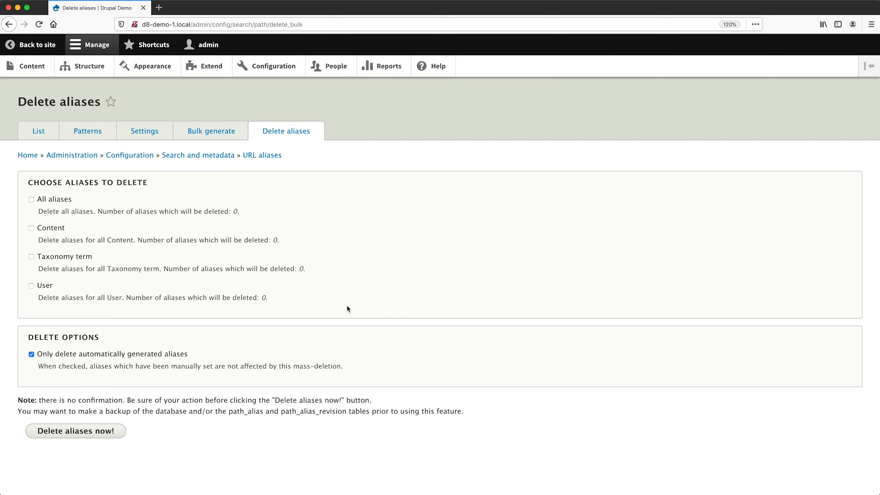
triple_click(72, 412)
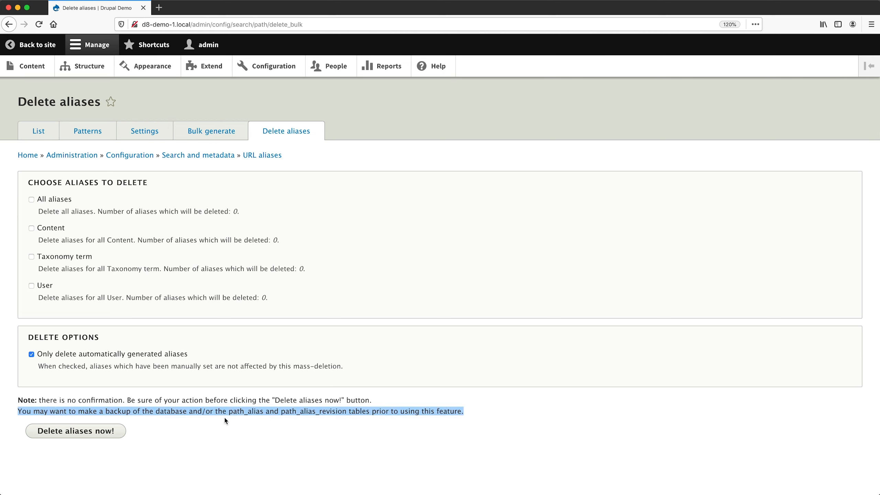
double_click(245, 412)
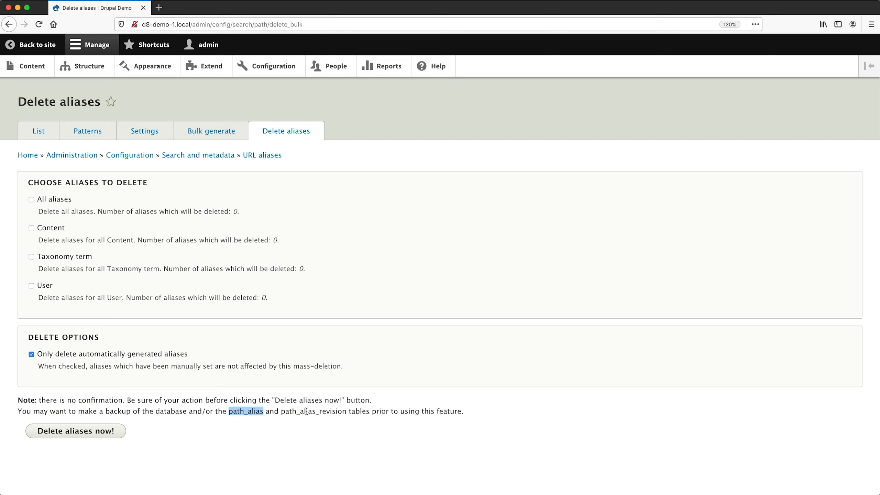
click(323, 411)
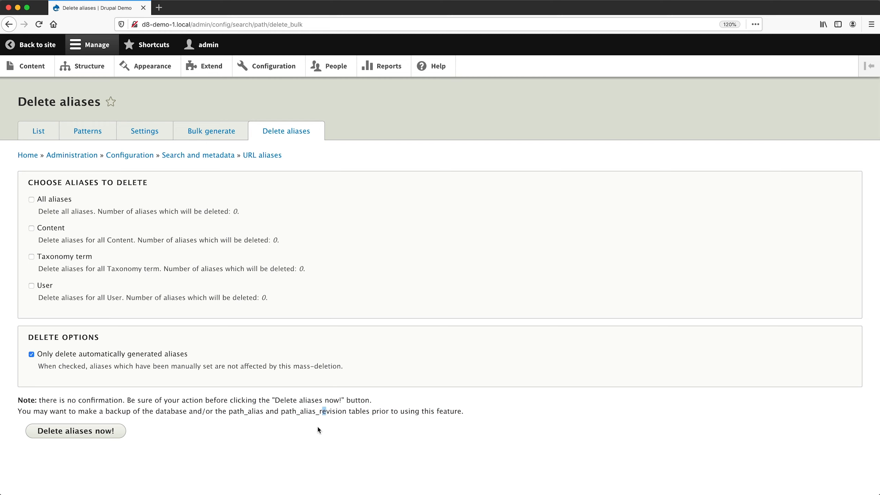
click(48, 135)
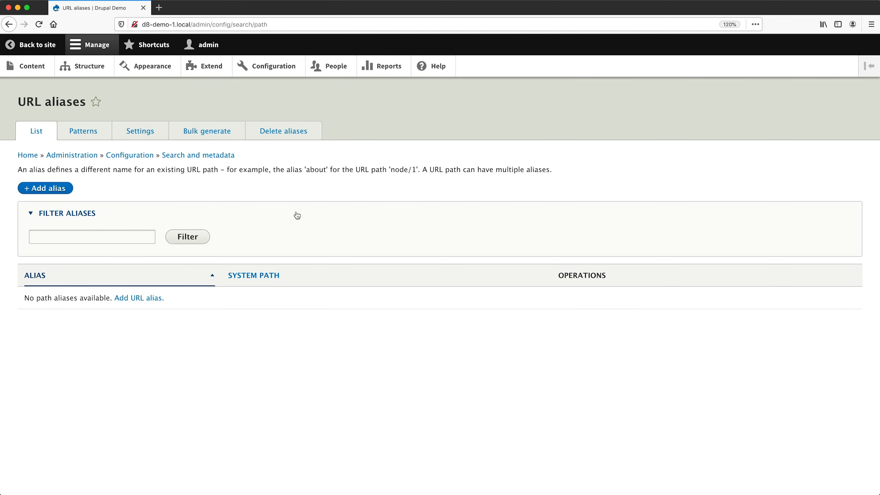